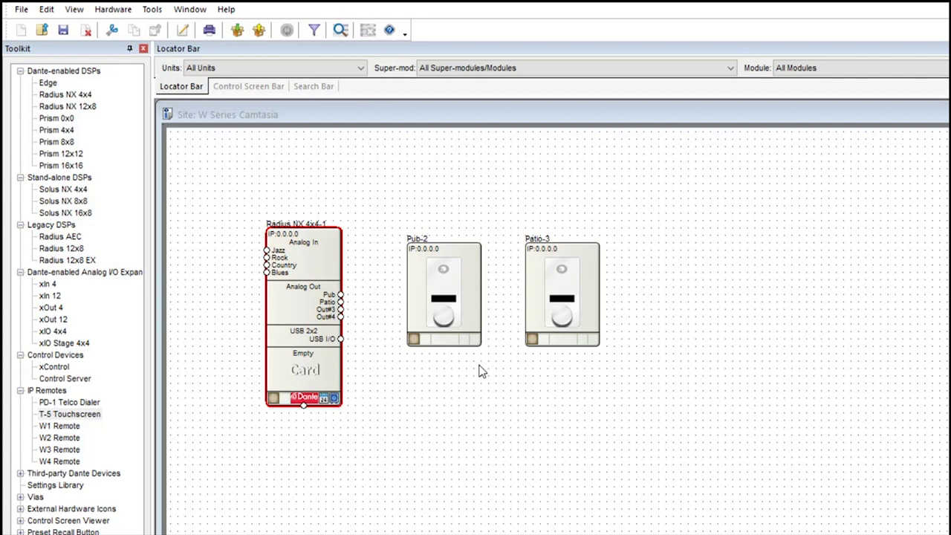
Step: In the Remote Control Manager, name ARC-WEB #1 PUB and enable it as an ARC-WEB
left_click(154, 12)
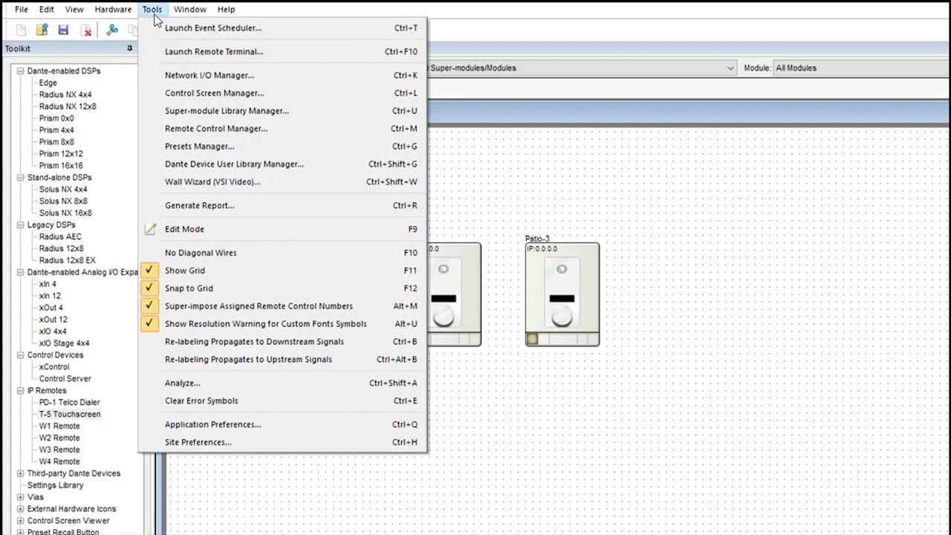
left_click(173, 131)
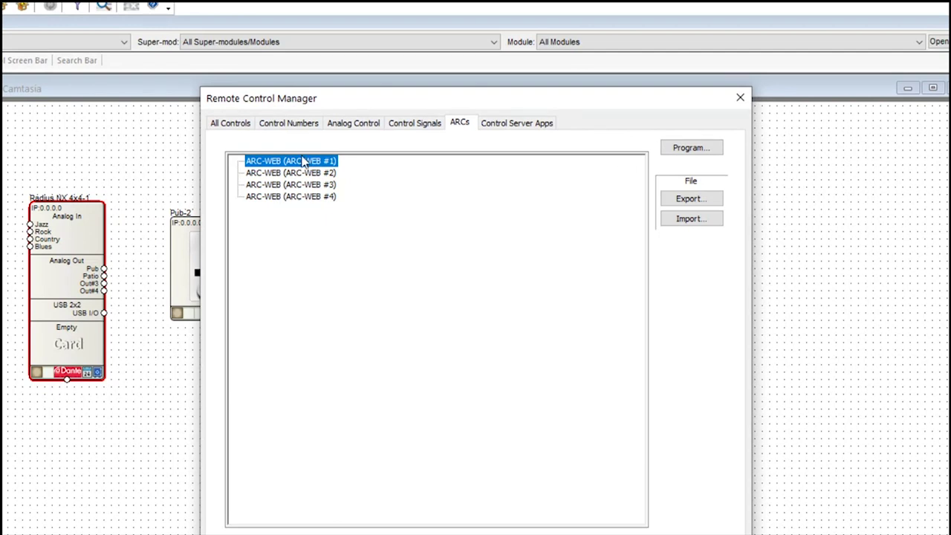
double_click(261, 167)
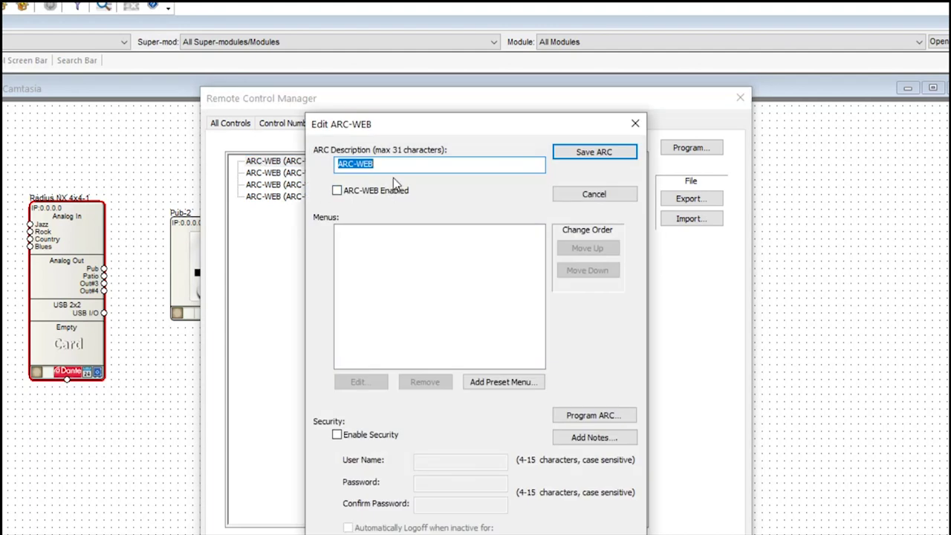
type("d")
key("BackSpace")
type("PUB")
left_click(336, 192)
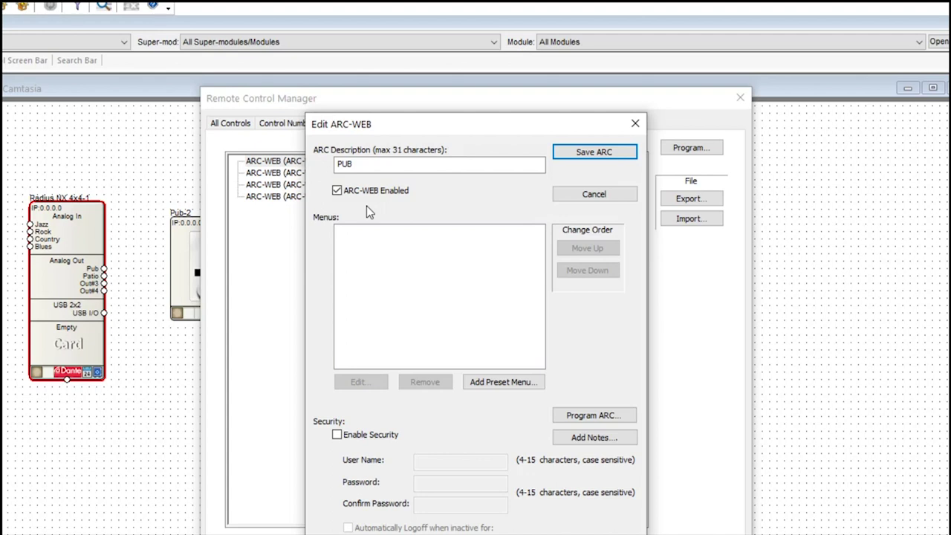
left_click(372, 441)
left_click(470, 466)
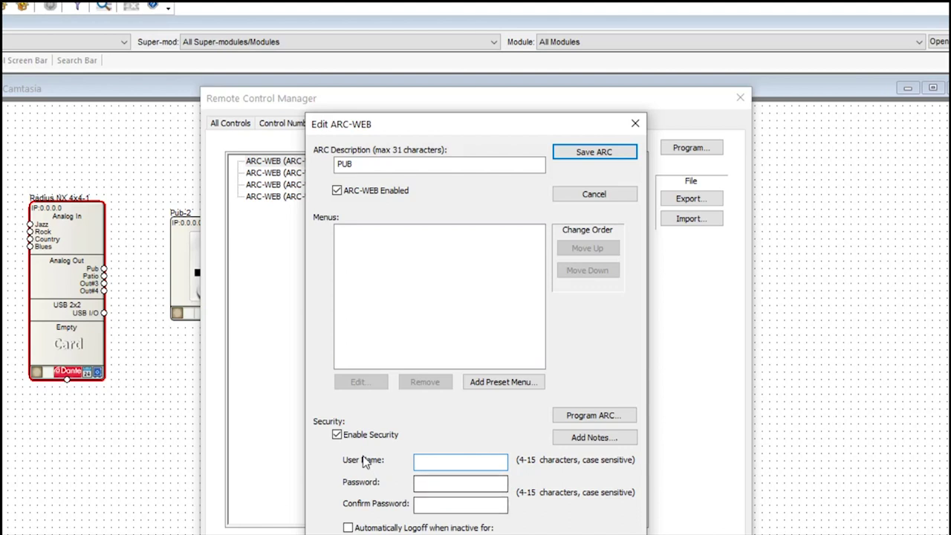
left_click(337, 434)
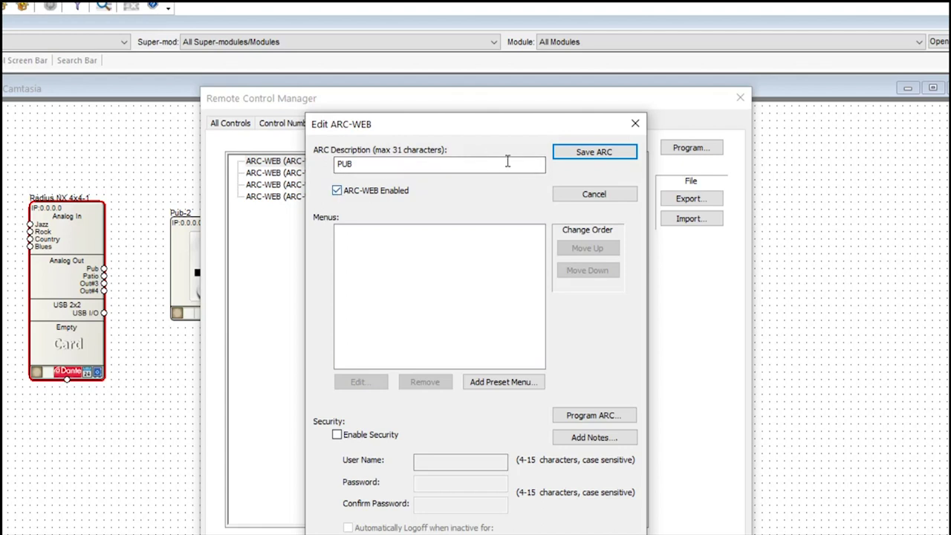
Step: Save the PUB ARC, name ARC-WEB #2 PATIO with ARC-WEB enabled and saved, and close the Remote Control Manager
left_click(604, 153)
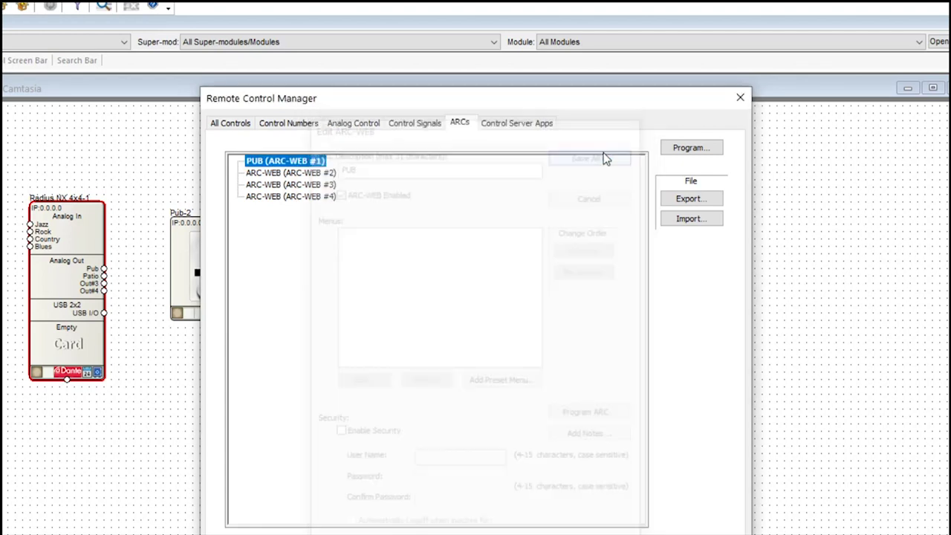
double_click(271, 174)
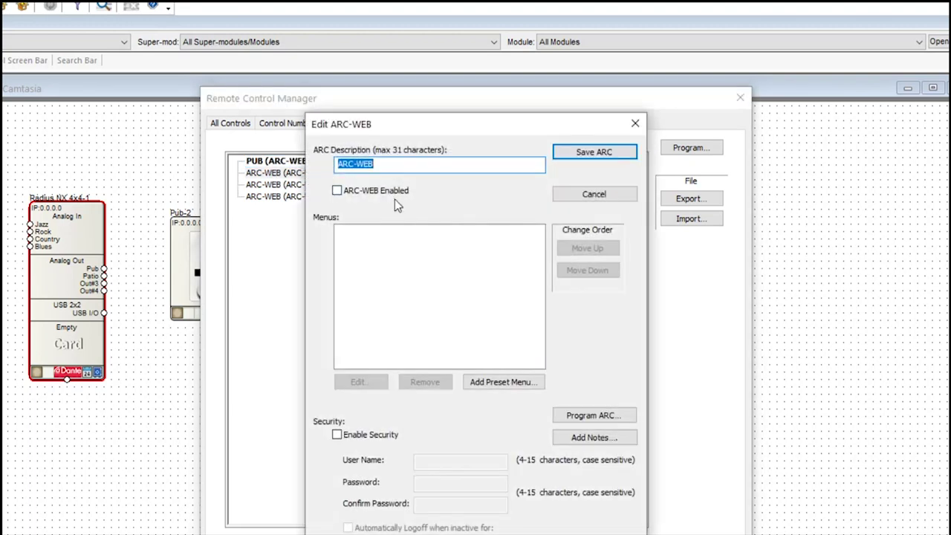
type("PATIO")
left_click(338, 190)
left_click(617, 154)
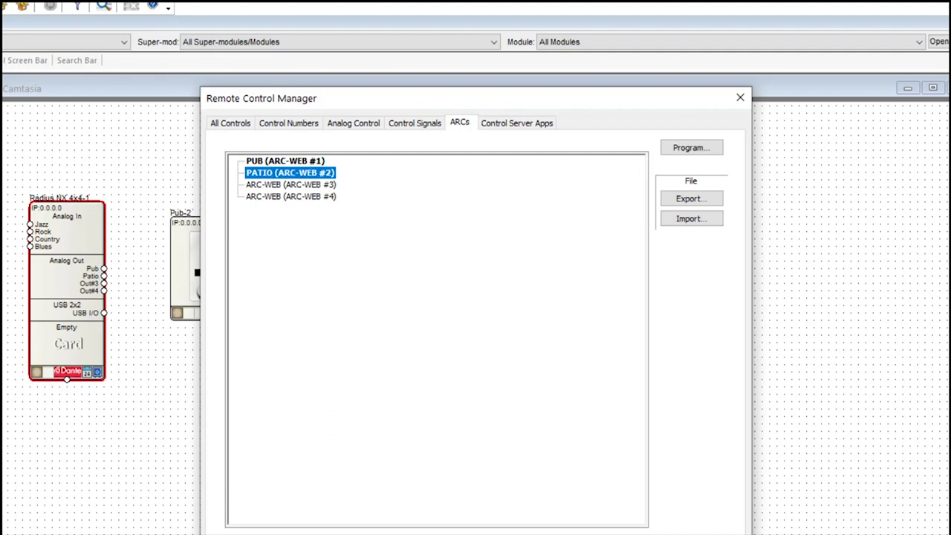
left_click(732, 509)
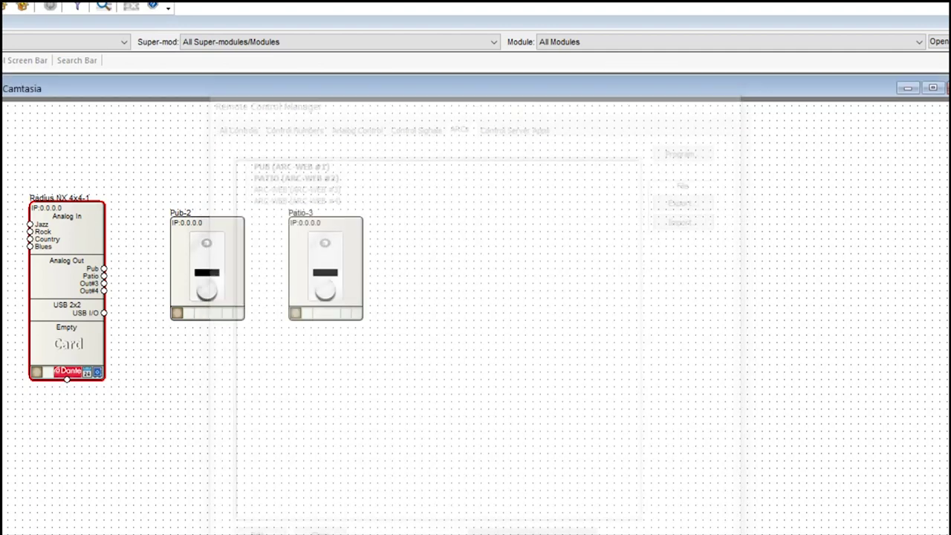
Step: Open the Input Selector controls in the Radius NX 4x4-1 design and try the Rock and Jazz sources
double_click(78, 260)
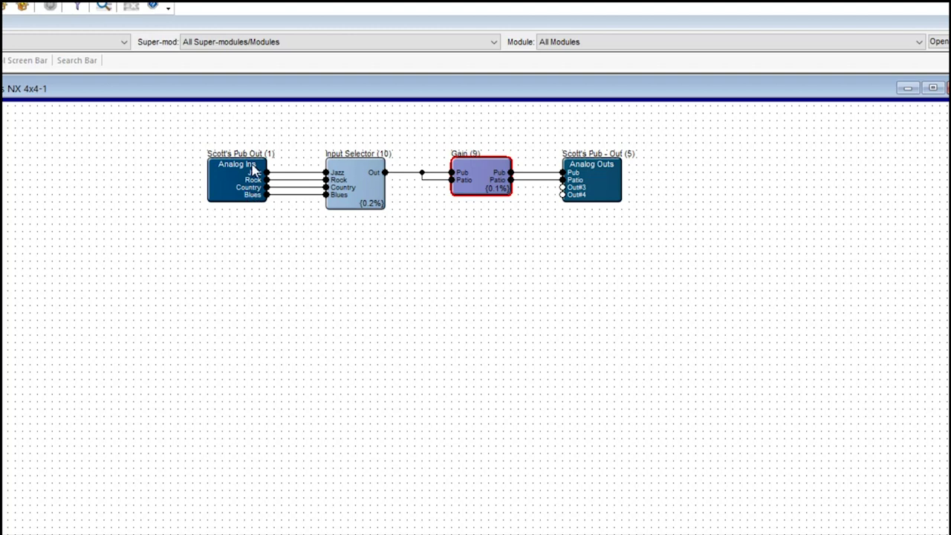
double_click(351, 178)
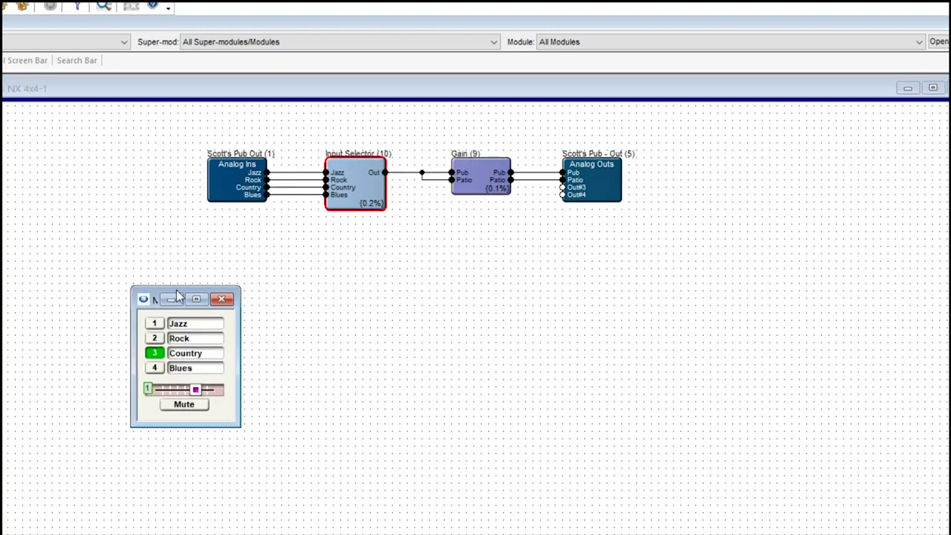
left_click_drag(178, 298, 320, 239)
left_click(297, 279)
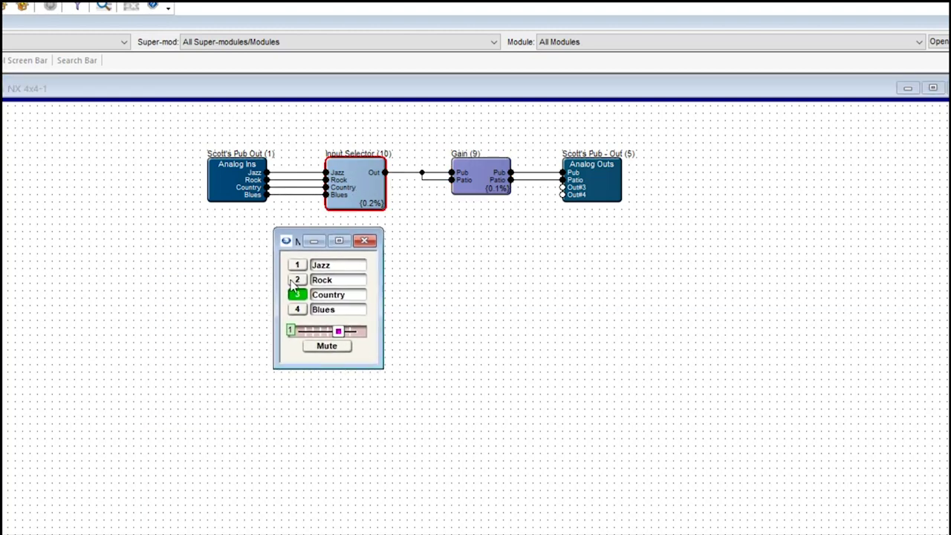
left_click(297, 266)
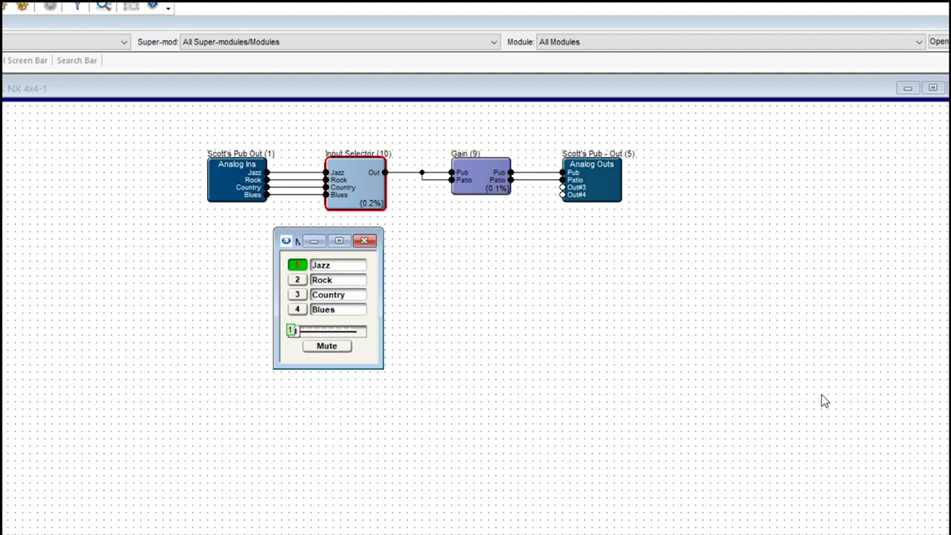
Step: Open the Gain module's controls beside the Input Selector and switch the selector's source to Country
double_click(475, 179)
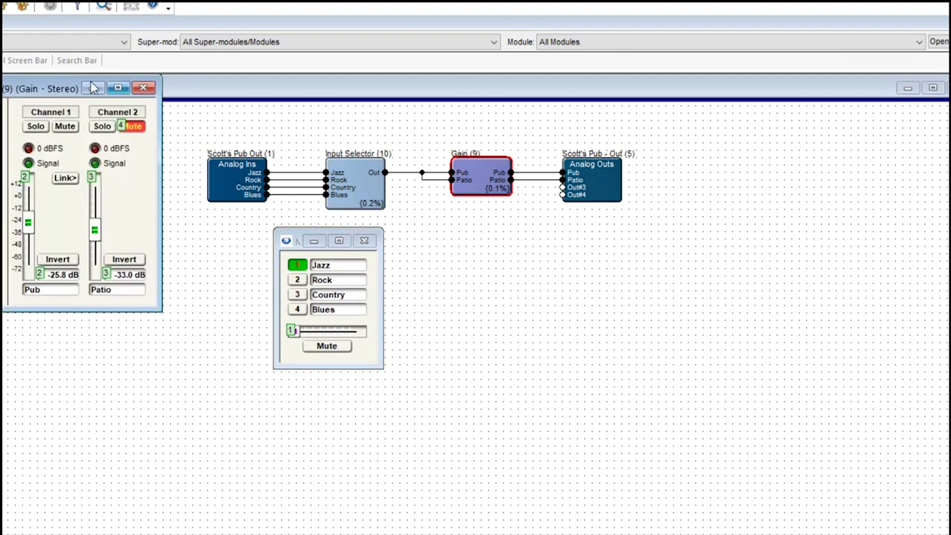
left_click_drag(48, 86, 520, 235)
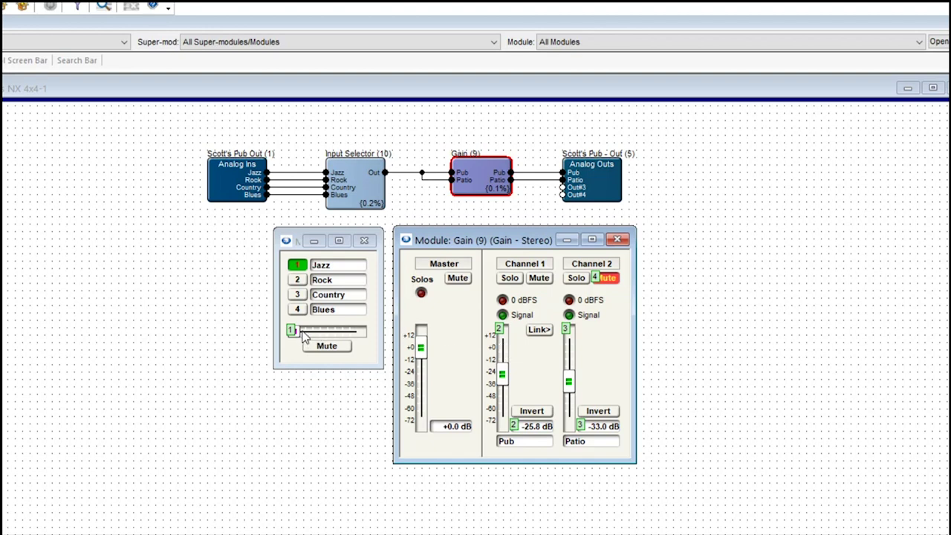
left_click_drag(298, 333, 332, 351)
Step: Set up the Input Selector's source control on PUB (ARC-WEB #1), using previously assigned remote control number 1
right_click(341, 330)
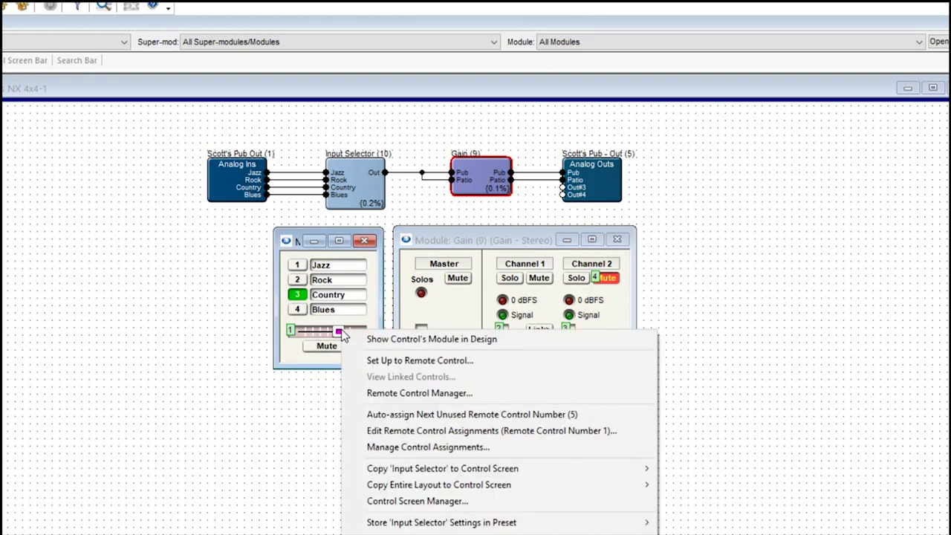
left_click(385, 362)
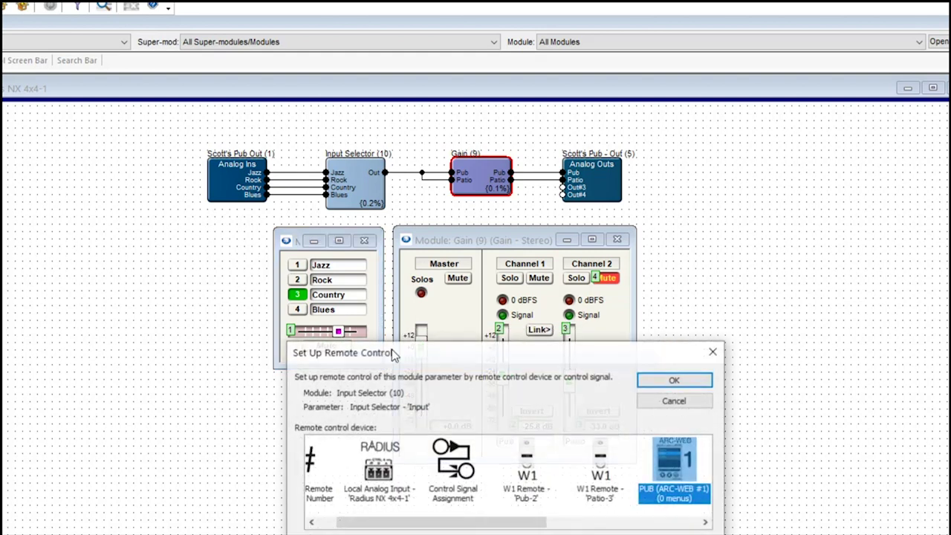
left_click_drag(397, 353, 390, 137)
left_click_drag(423, 299, 496, 302)
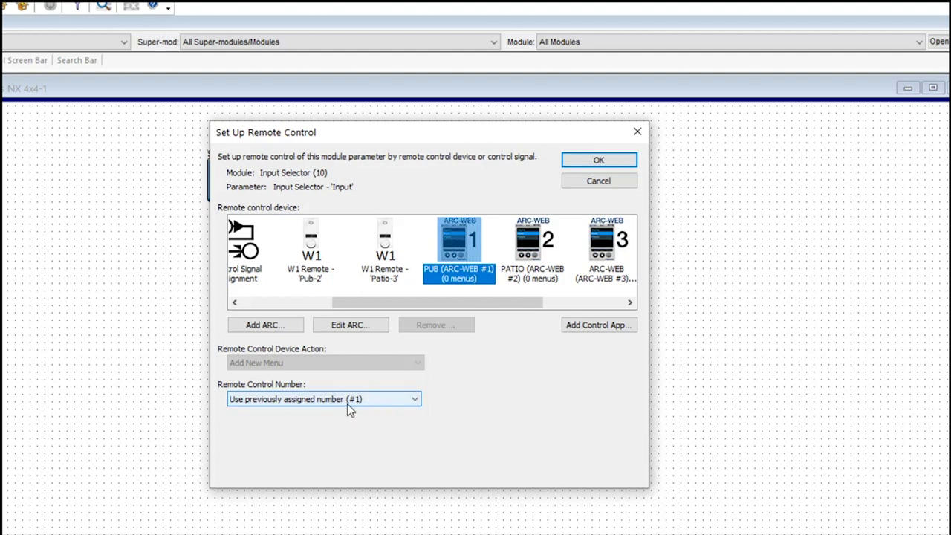
left_click(595, 161)
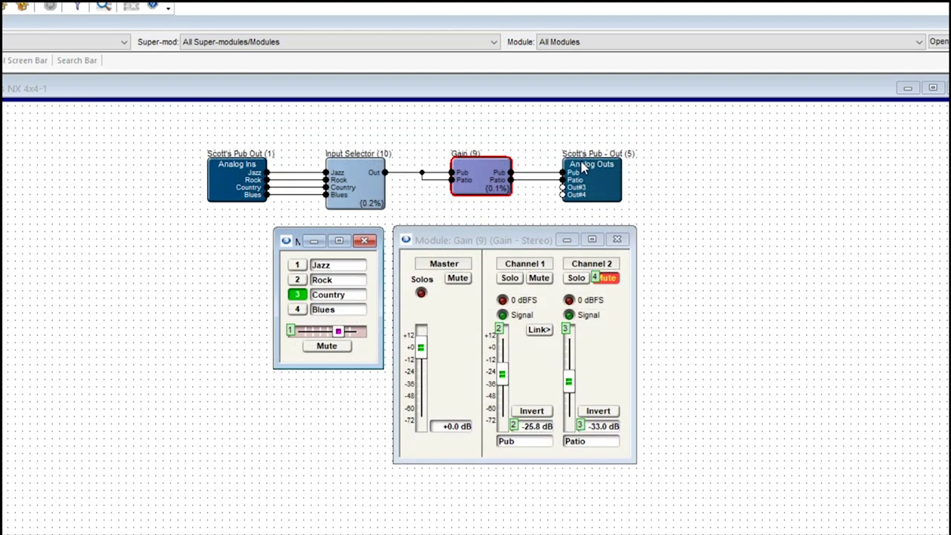
Step: Set up the Pub channel's gain fader on PUB (ARC-WEB #1), using previously assigned remote control number 2
right_click(502, 377)
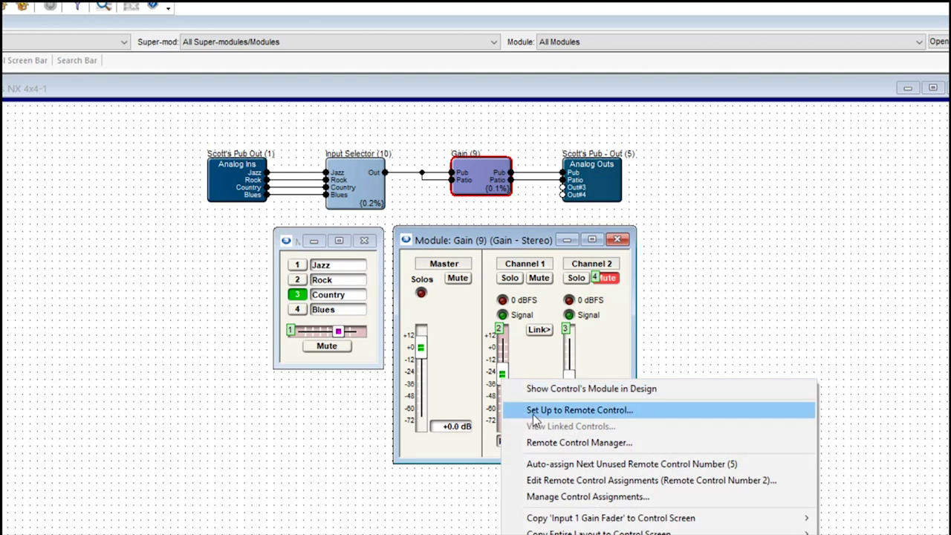
left_click(533, 411)
left_click_drag(530, 359, 312, 139)
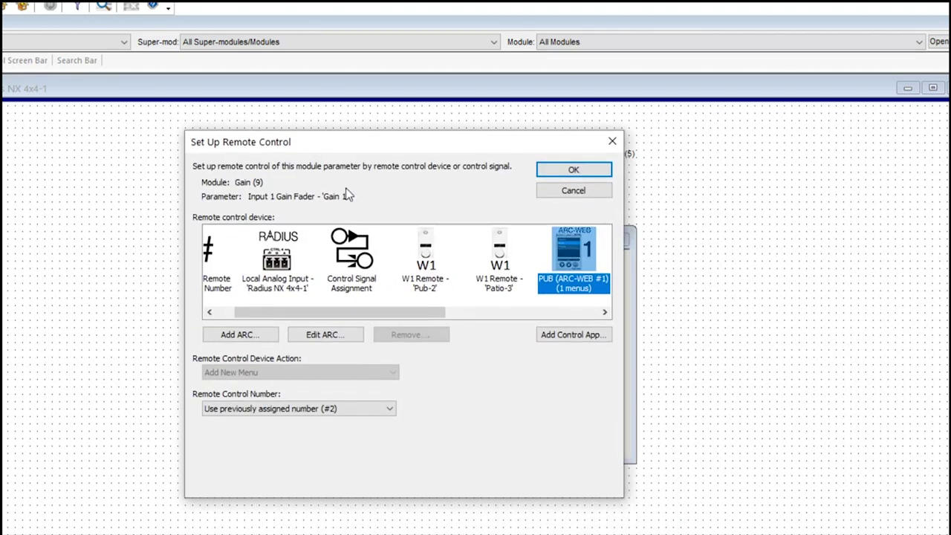
left_click_drag(431, 315, 514, 315)
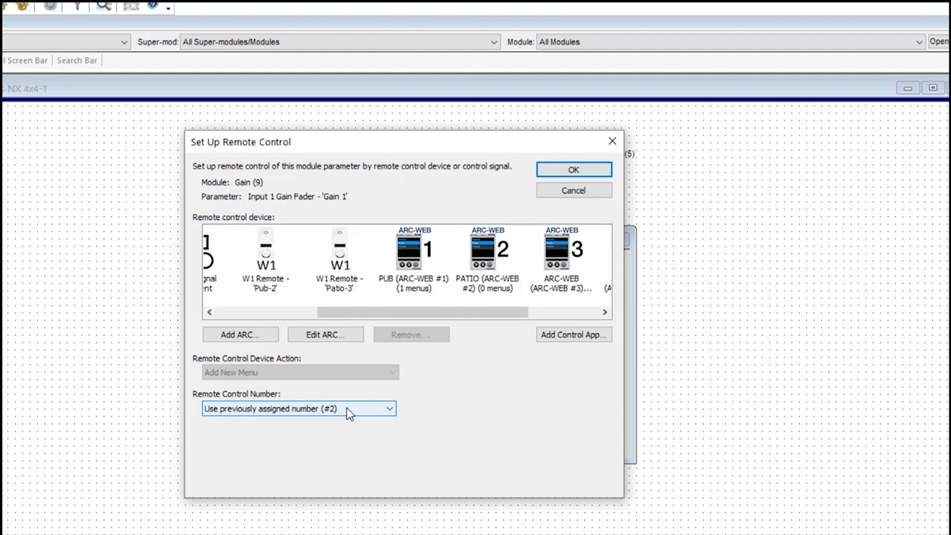
left_click(573, 173)
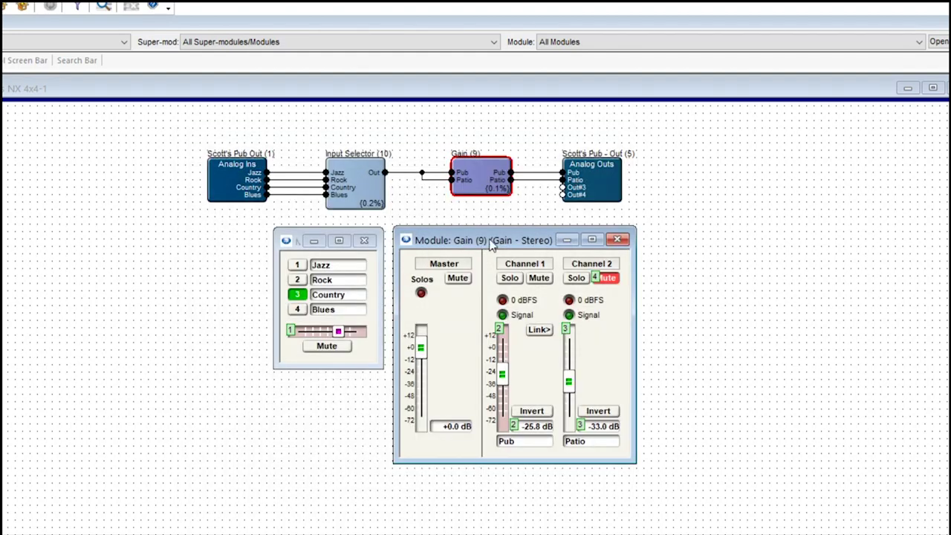
Step: Set up the Patio channel's gain fader on PATIO (ARC-WEB #2), using previously assigned remote control number 3
left_click_drag(491, 246, 486, 241)
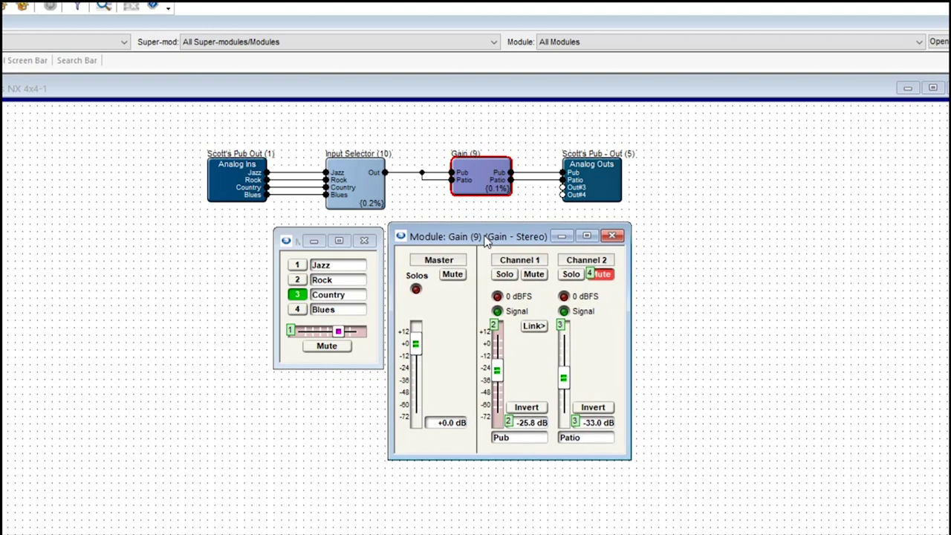
right_click(563, 380)
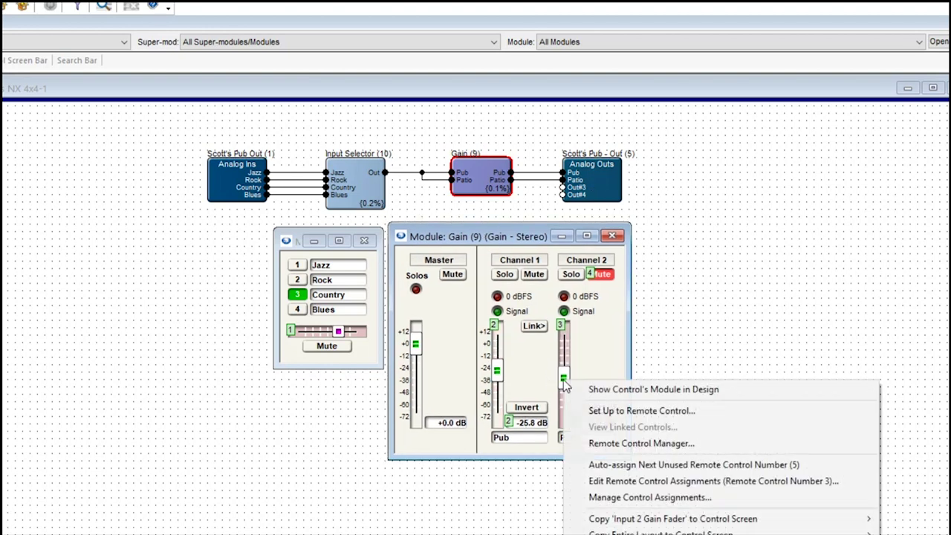
left_click(589, 413)
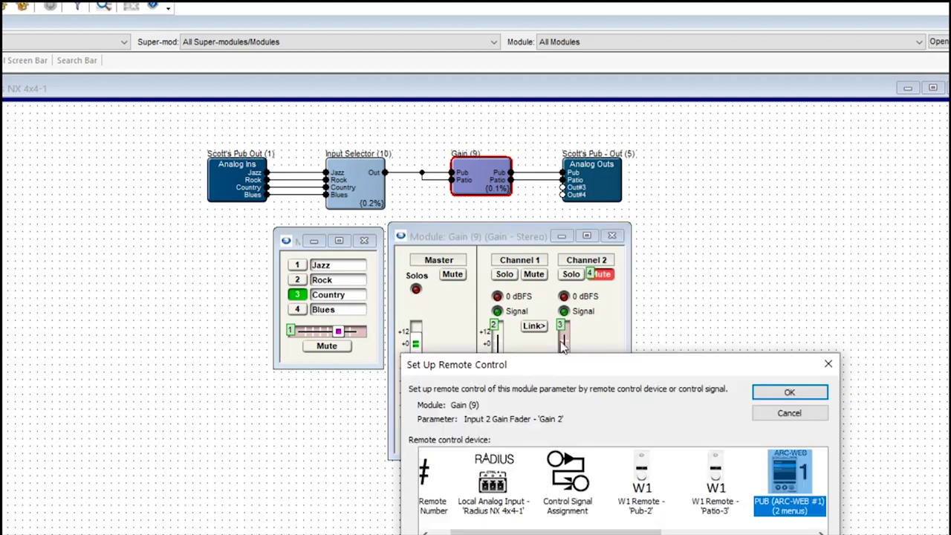
left_click_drag(568, 364, 384, 155)
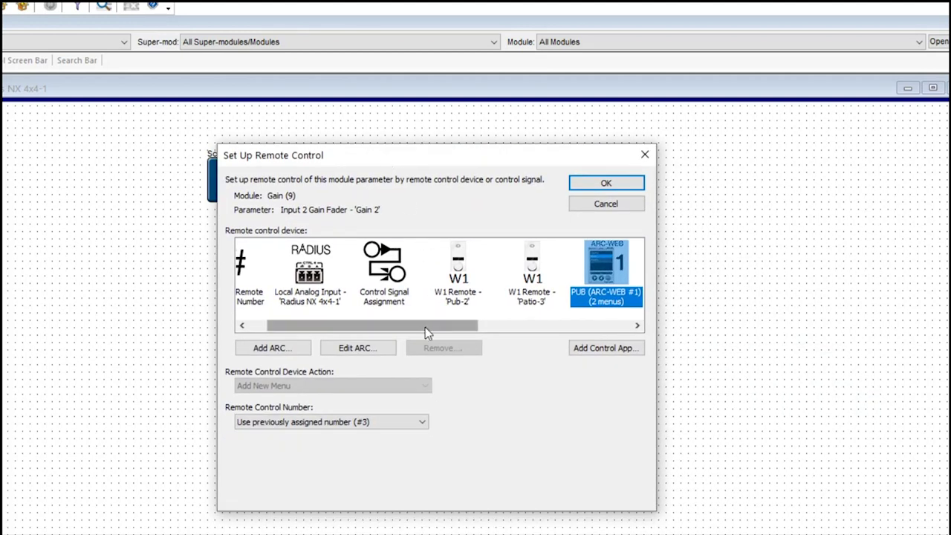
left_click_drag(469, 324, 523, 325)
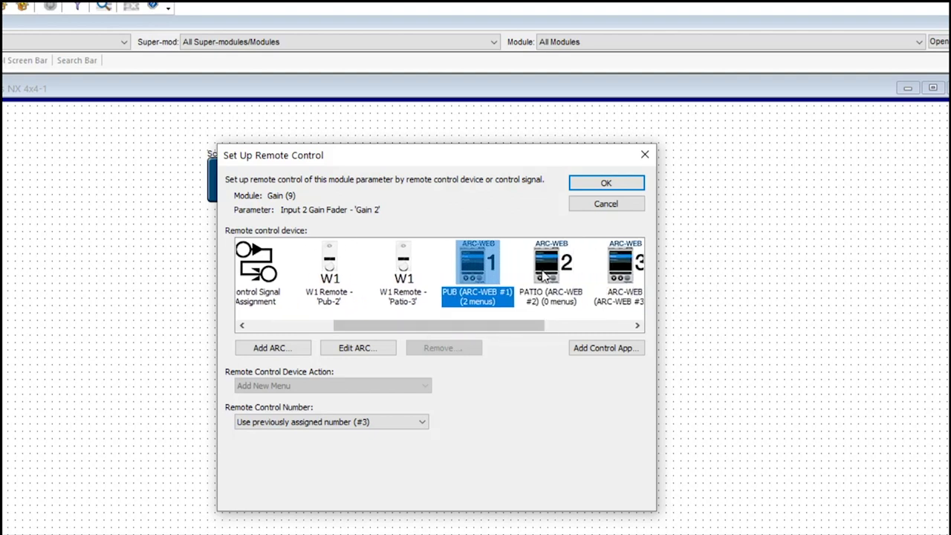
left_click(545, 273)
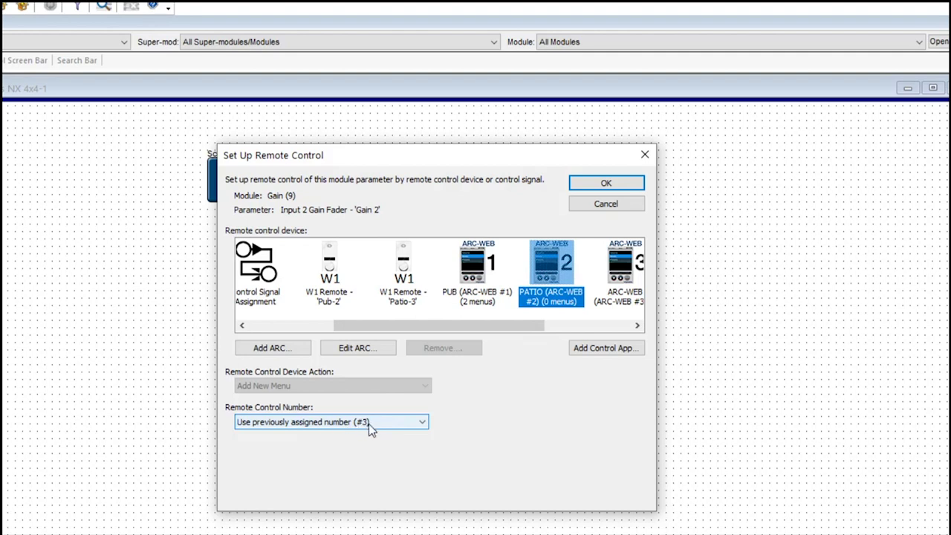
left_click(606, 183)
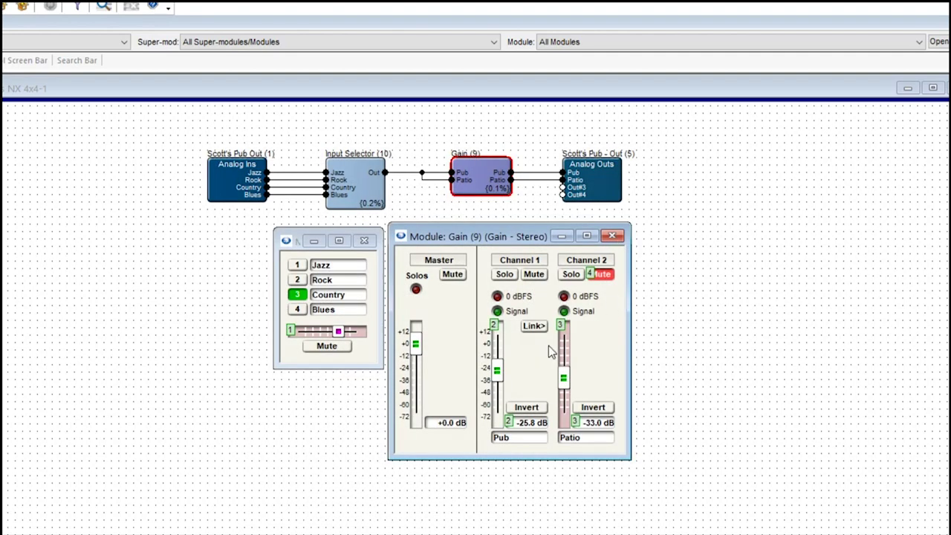
Step: Set up the Patio channel's mute button on PATIO (ARC-WEB #2), using previously assigned remote control number 4
right_click(605, 278)
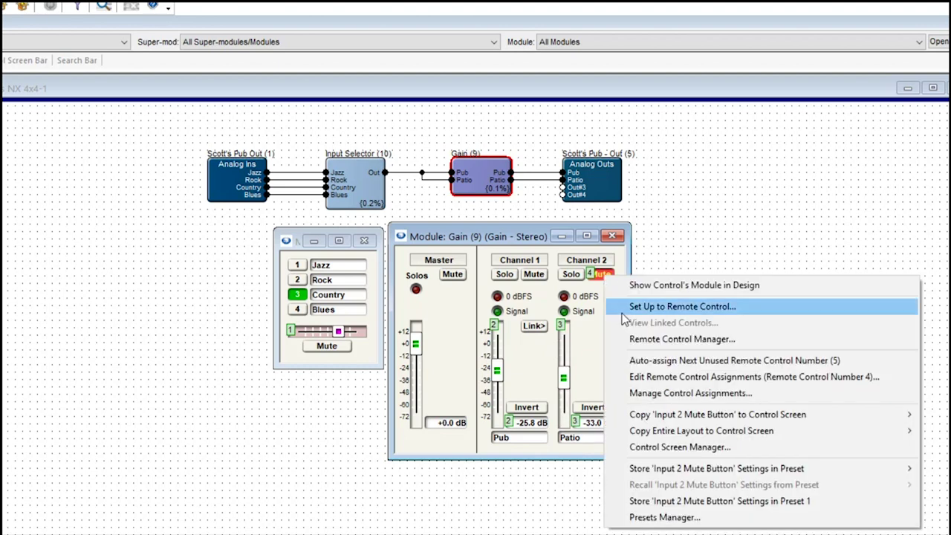
left_click(624, 312)
left_click_drag(624, 304, 414, 232)
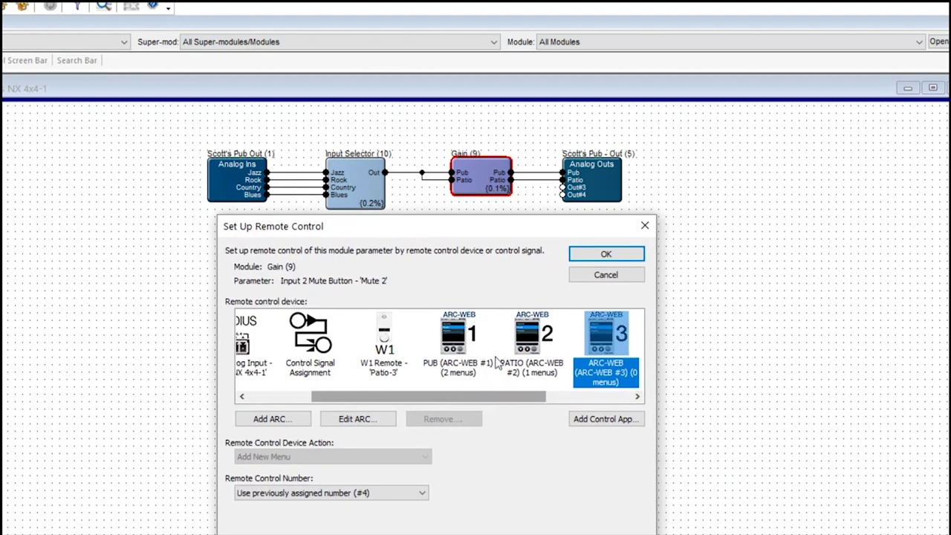
left_click(527, 343)
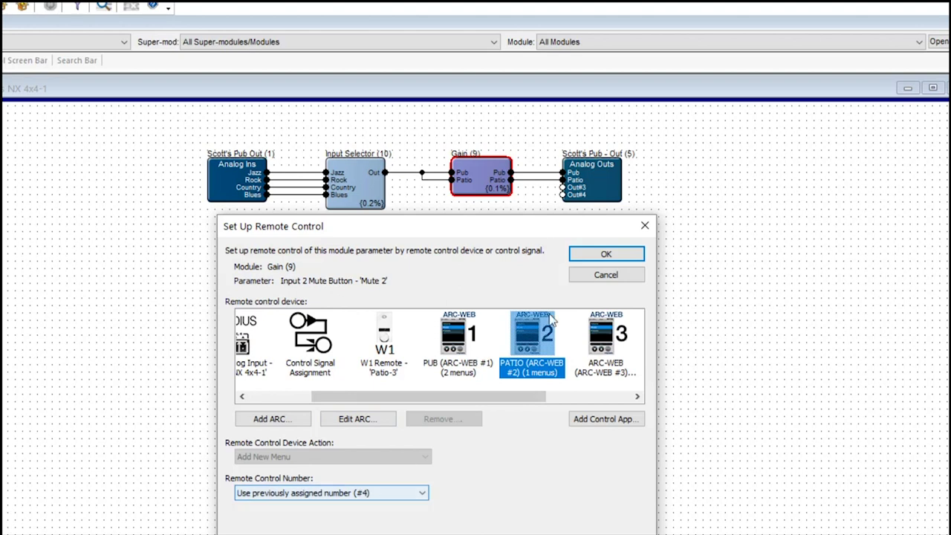
left_click(636, 256)
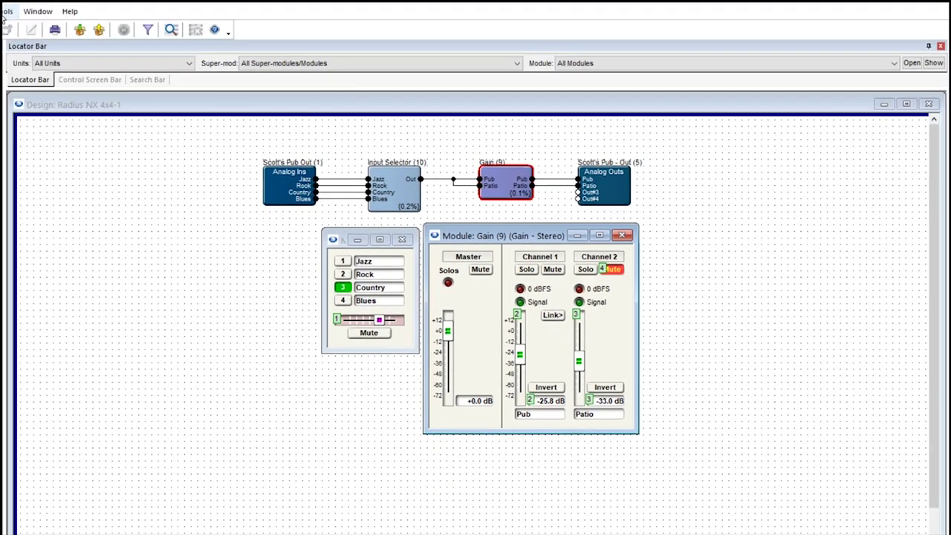
Step: In the Remote Control Manager, rename the 'Input' menu of PUB (ARC-WEB #1) to Music and save it
left_click(46, 25)
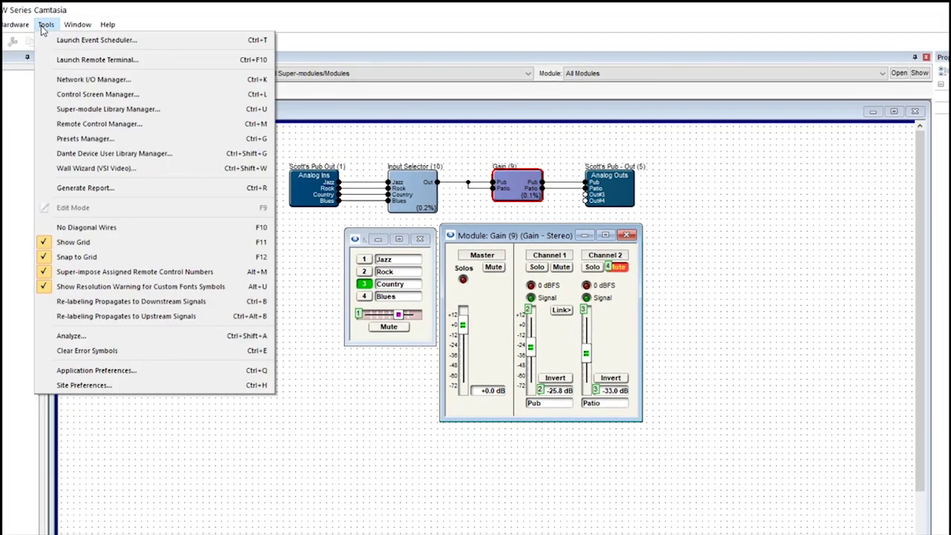
left_click(69, 127)
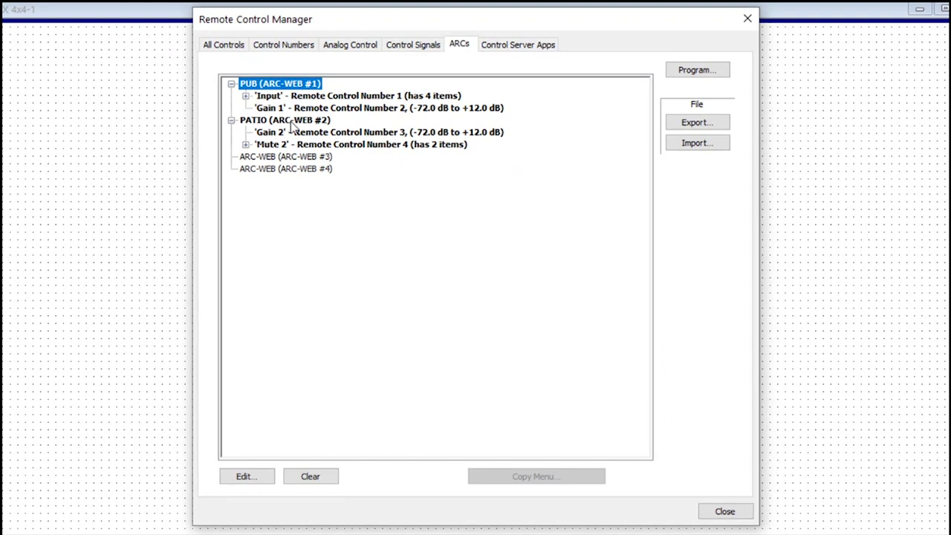
left_click(245, 96)
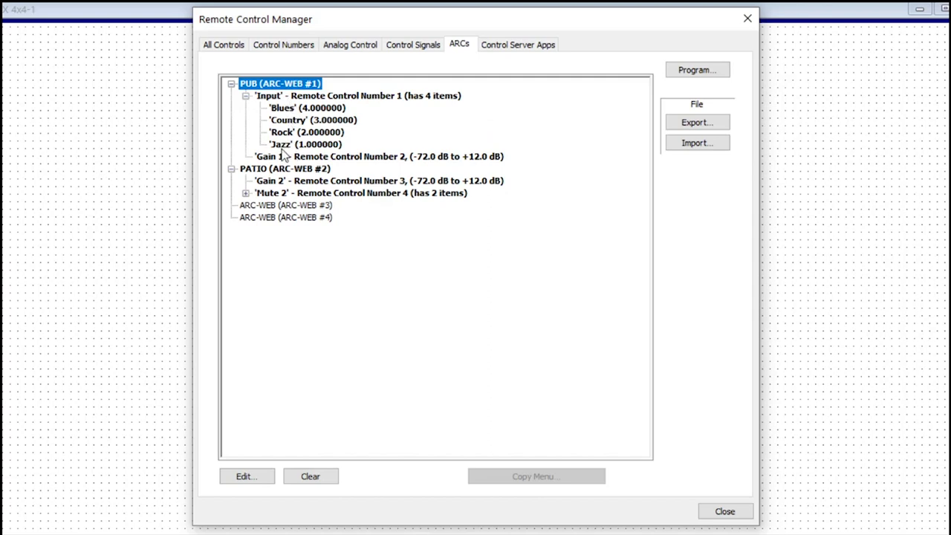
double_click(269, 97)
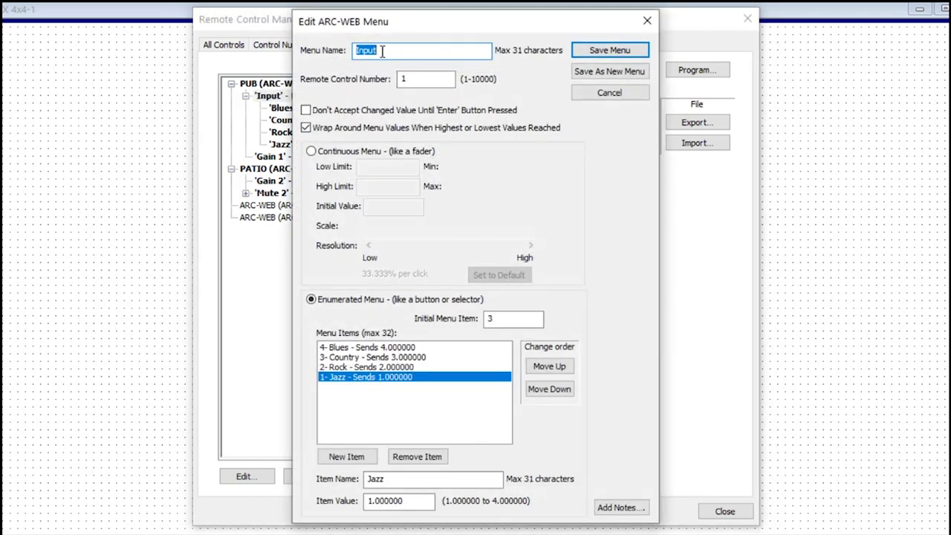
type("Mu")
key("BackSpace")
key("BackSpace")
type("Mu")
key("BackSpace")
key("BackSpace")
type("Music")
left_click(609, 50)
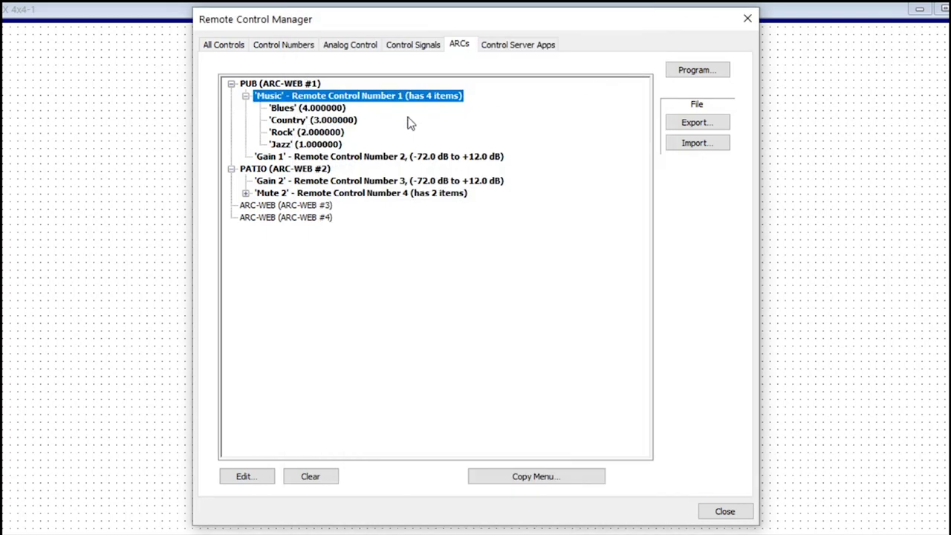
Step: Rename the 'Gain 1' menu of PUB (ARC-WEB #1) to Volume and save it
double_click(279, 157)
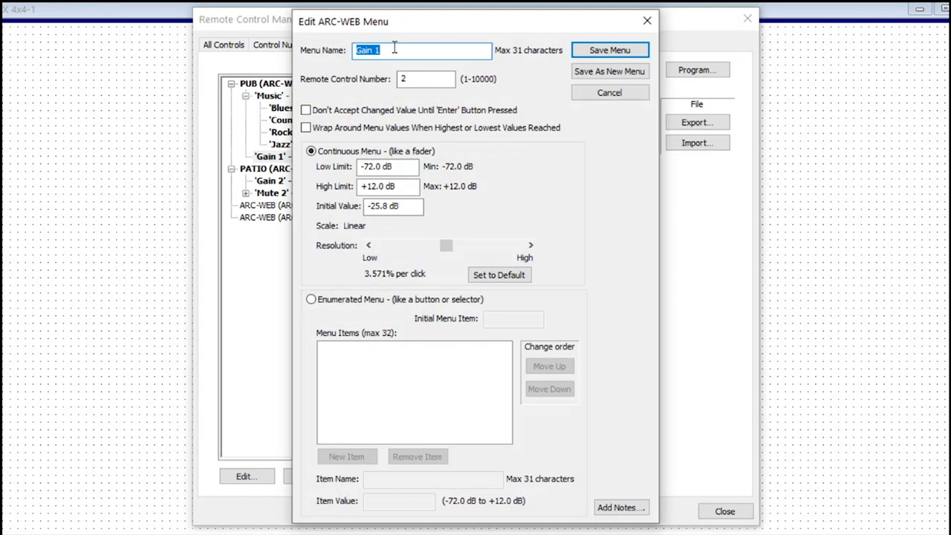
type("Volume")
key("Return")
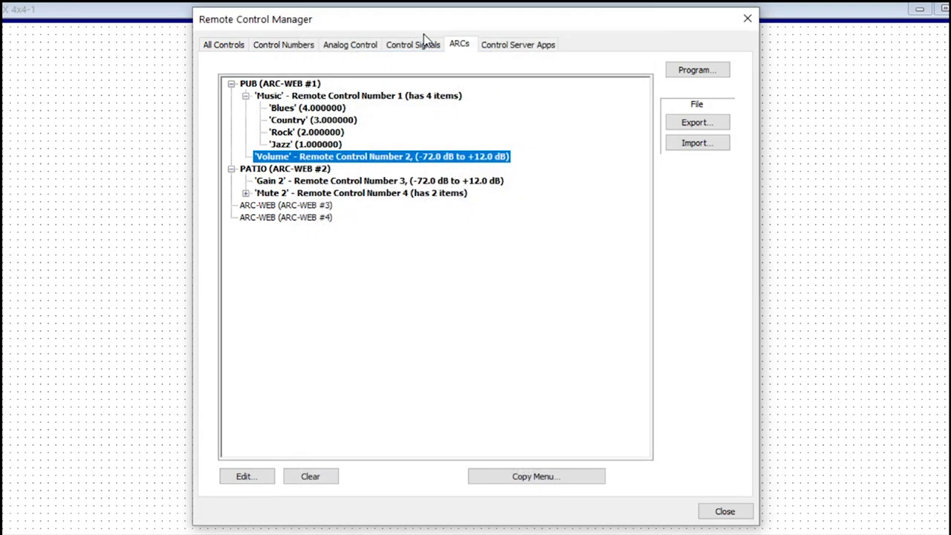
Step: Rename the 'Gain 2' menu of PATIO (ARC-WEB #2) to Volume and save it
double_click(277, 184)
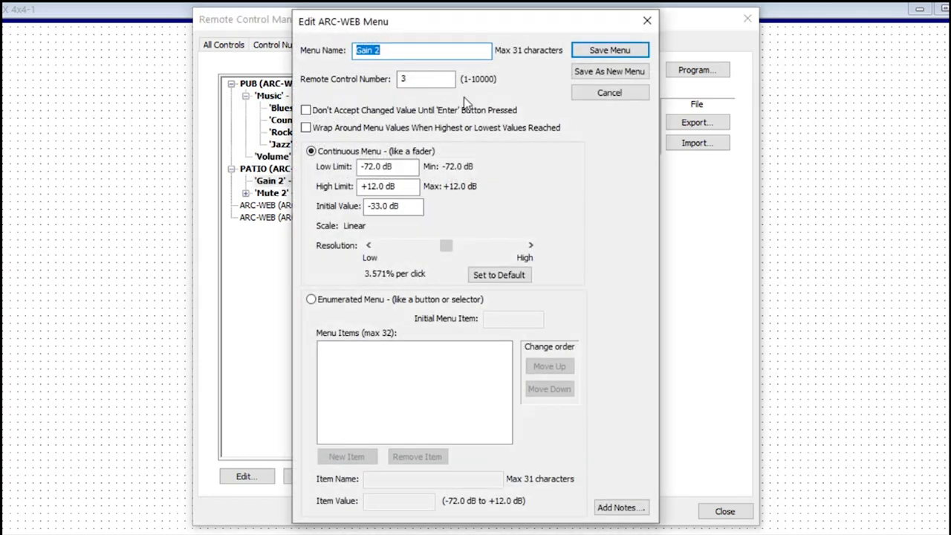
type("Volume")
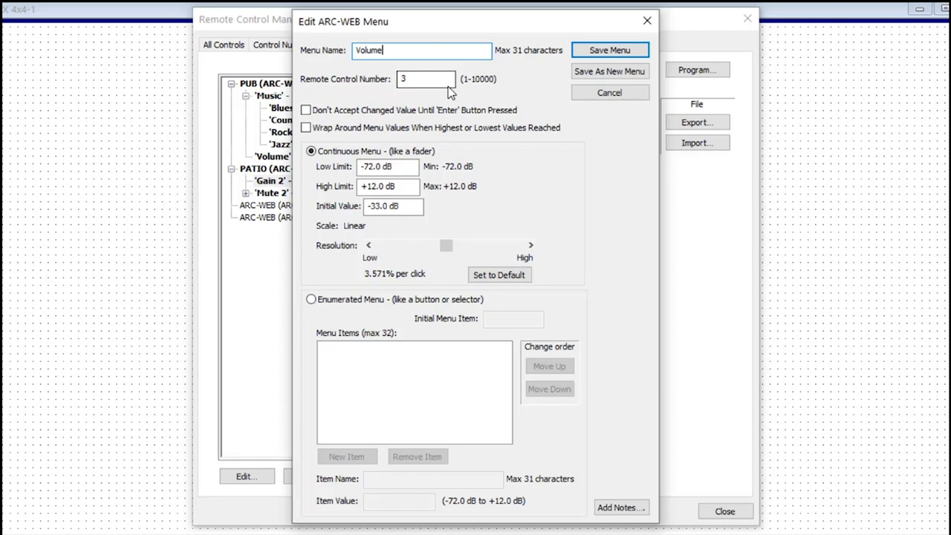
key("Return")
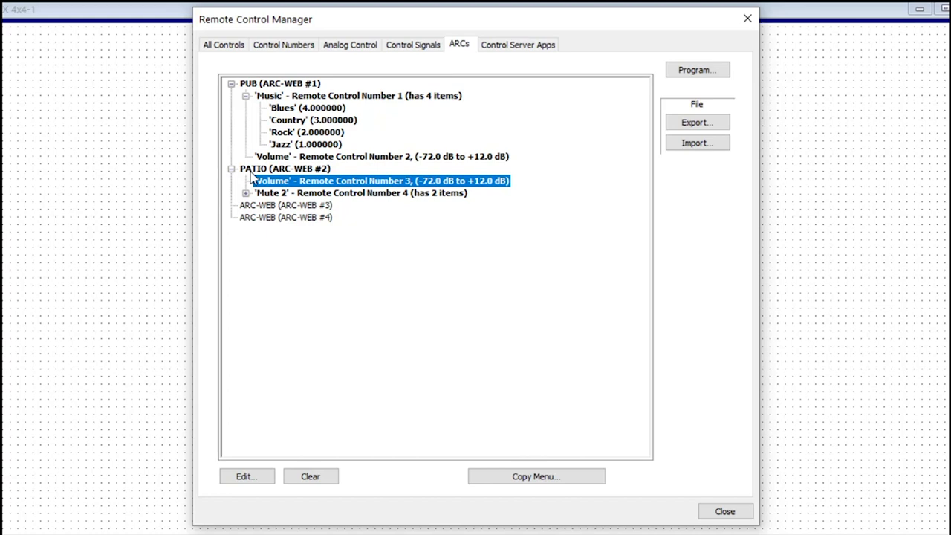
Step: Rename the 'Mute 2' menu of PATIO (ARC-WEB #2) to Mute, save it and close the Remote Control Manager
double_click(271, 193)
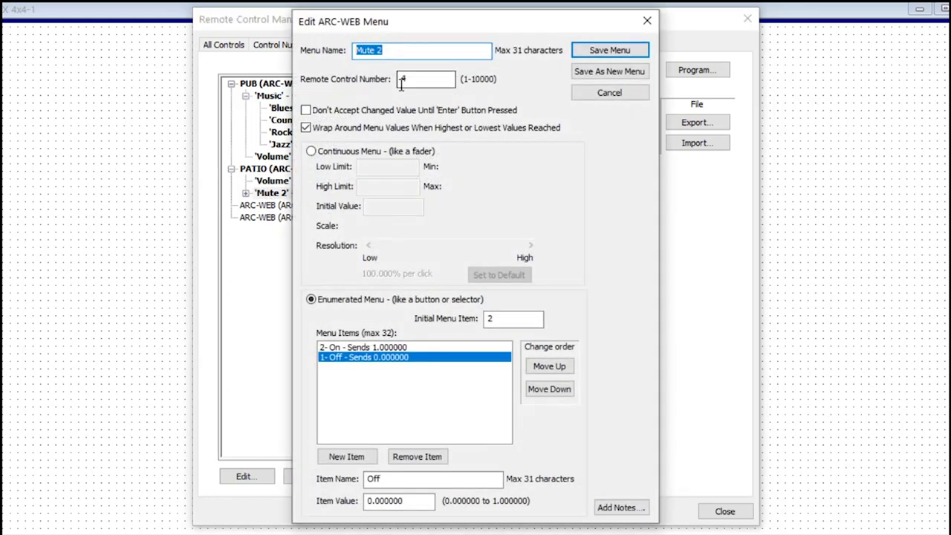
left_click(405, 50)
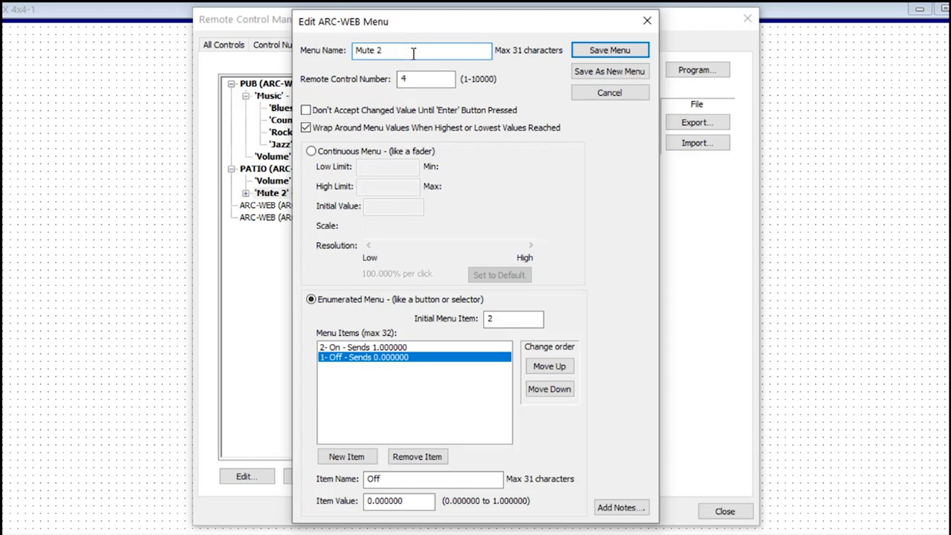
key("BackSpace")
key("BackSpace")
left_click(609, 50)
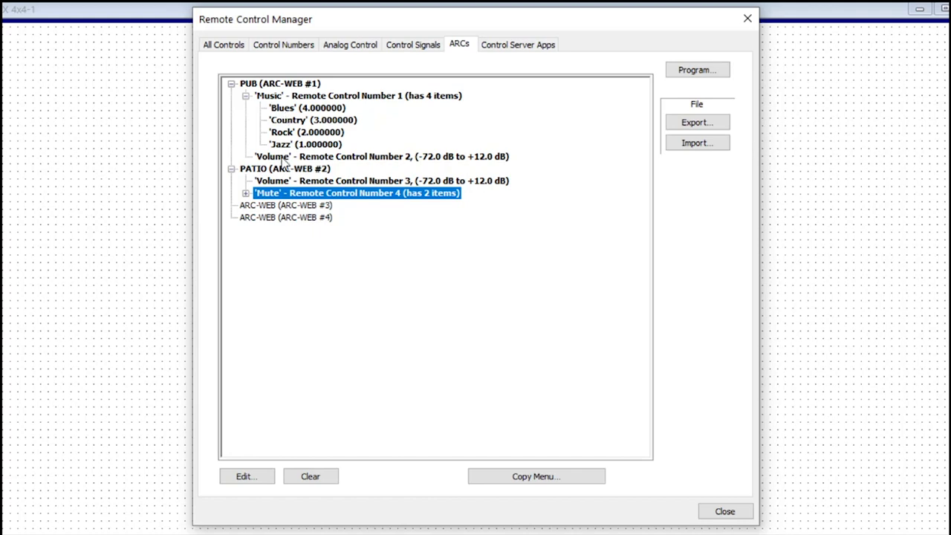
left_click(727, 512)
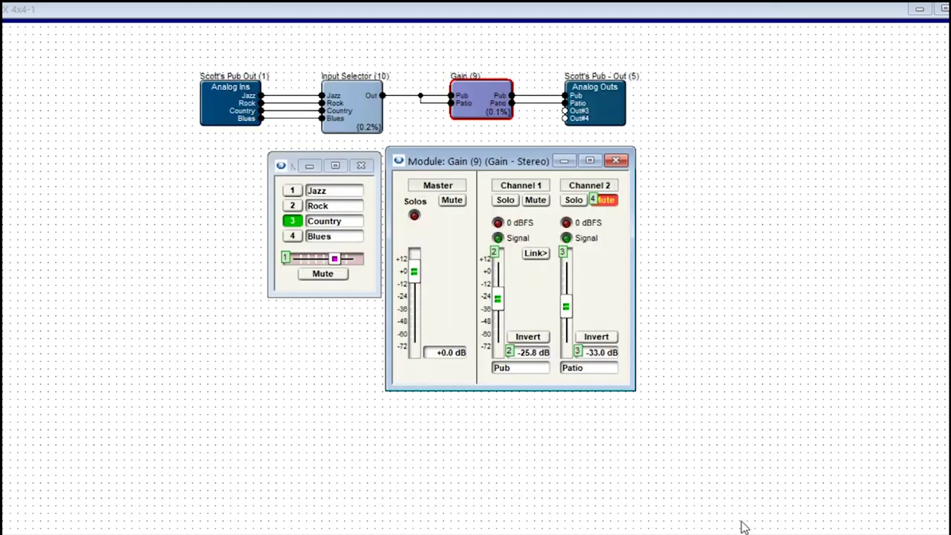